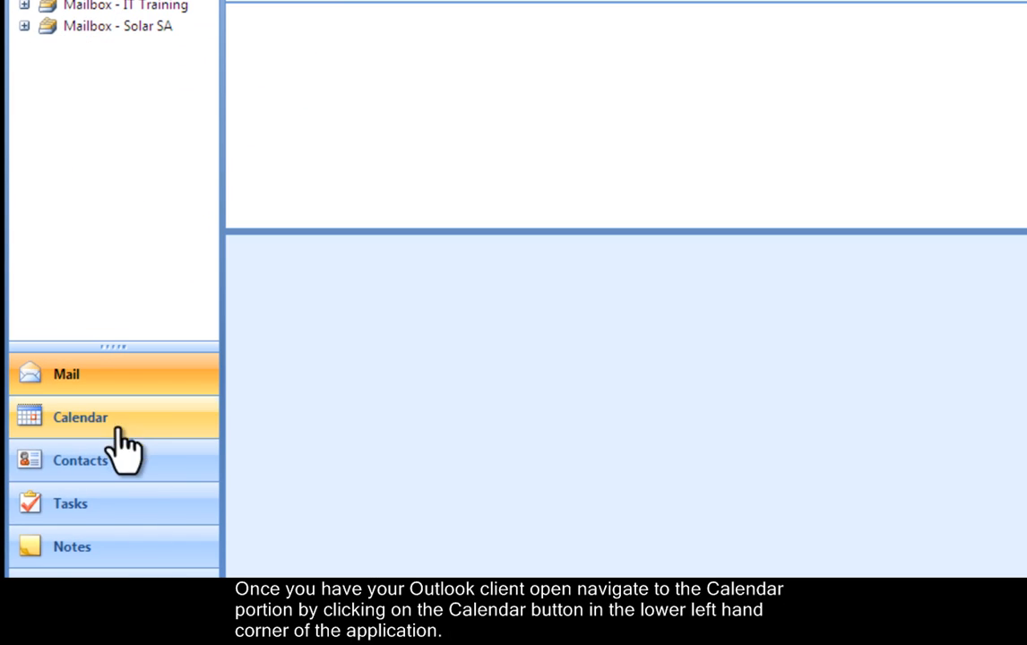
Switch to the Calendar, showing June 2010 in month view with only your own calendar checked
{"action": "left_click", "coordinate": [115, 422]}
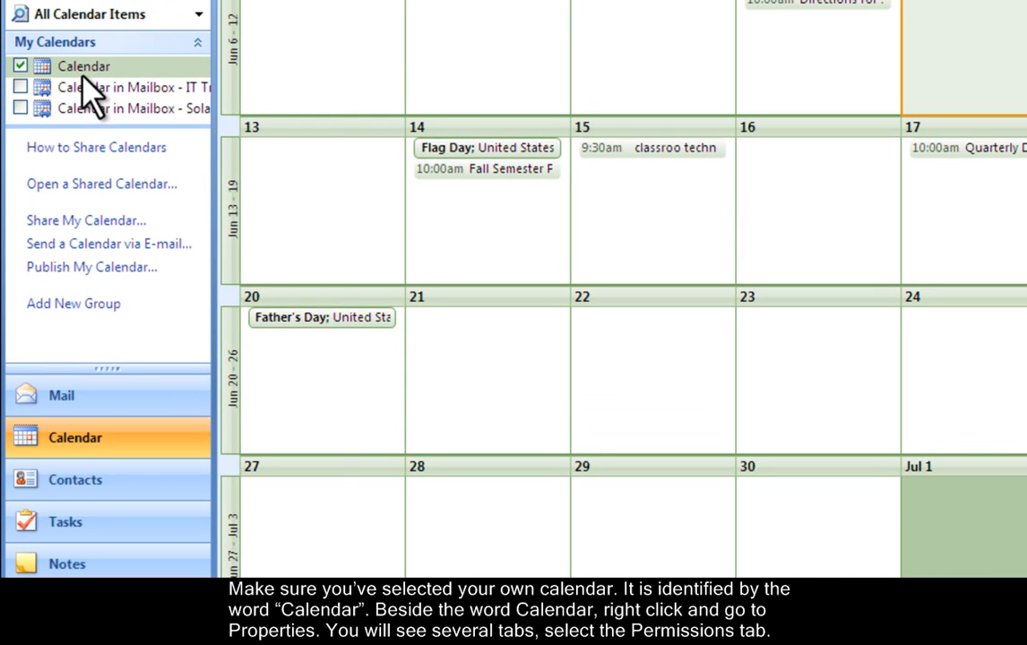
{"action": "right_click", "coordinate": [86, 104]}
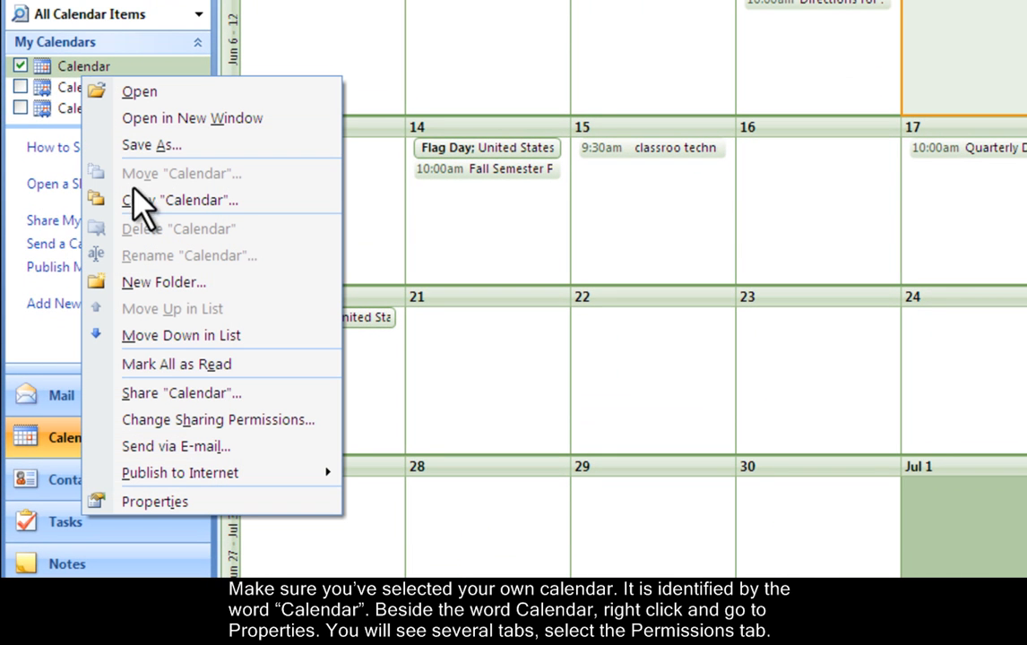
{"action": "left_click", "coordinate": [178, 500]}
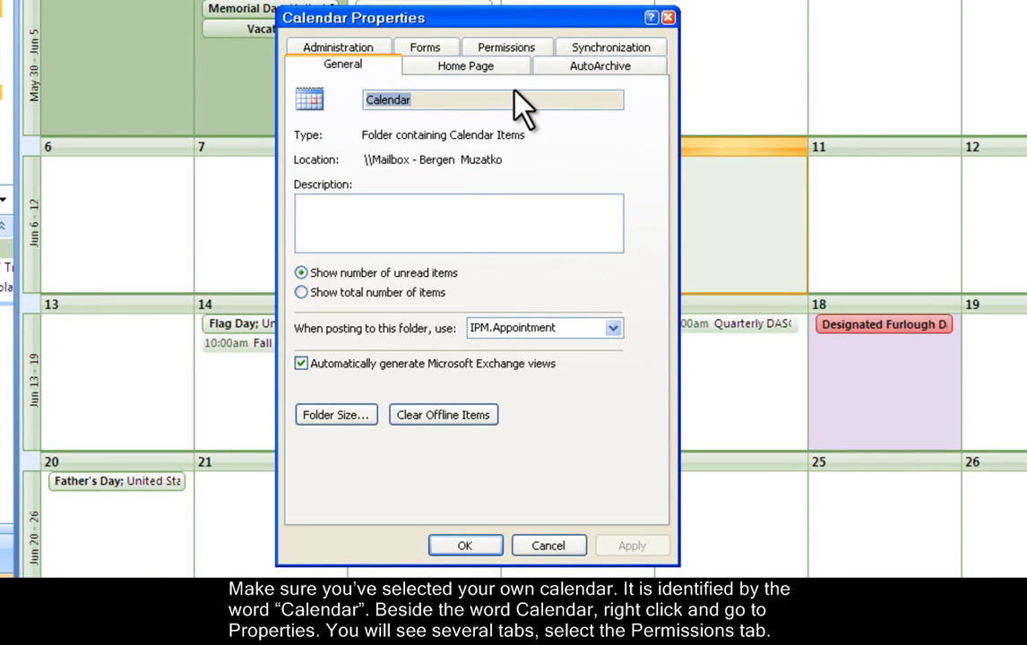
{"action": "left_click", "coordinate": [516, 56]}
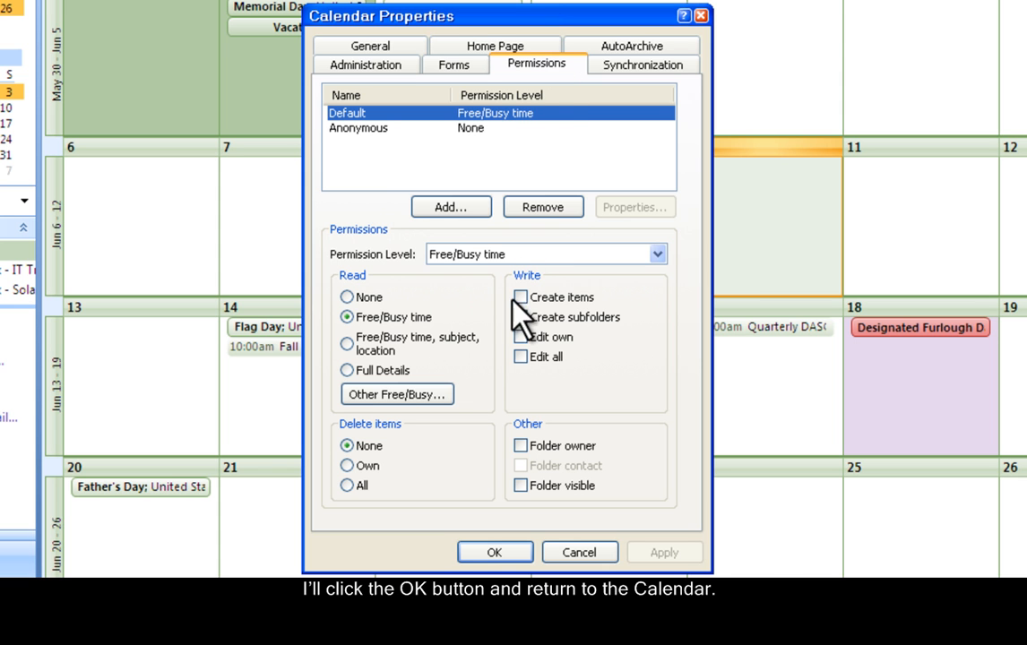
{"action": "left_click", "coordinate": [493, 553]}
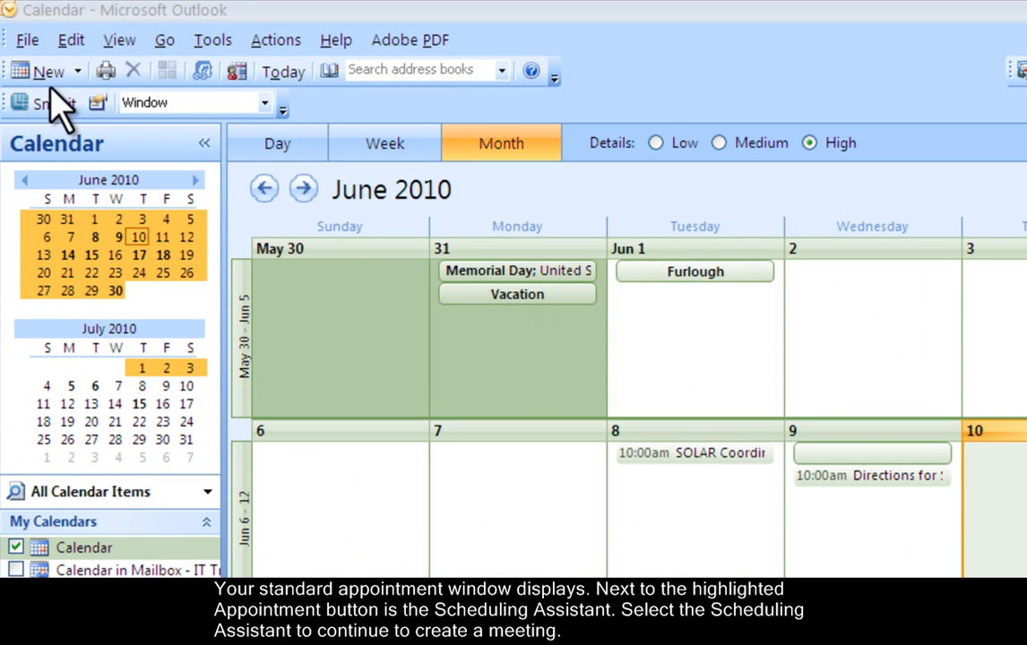
Start a new Thu 6/10/2010 appointment and display its Scheduling Assistant availability grid
{"action": "left_click", "coordinate": [45, 71]}
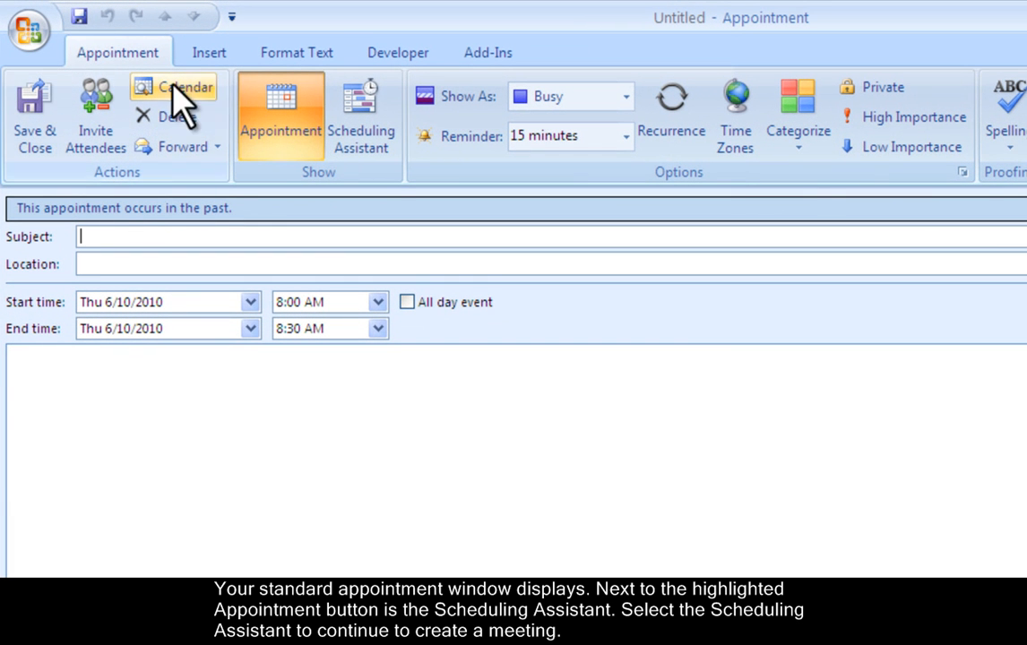
{"action": "left_click", "coordinate": [359, 128]}
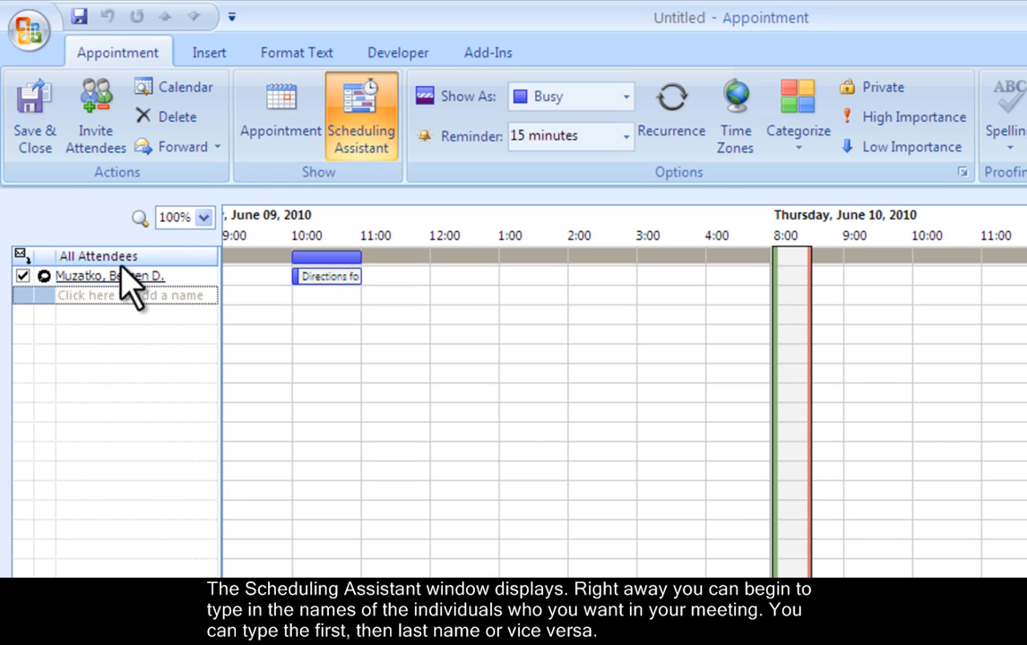
Add the first extra attendee's name and resolve it, then type the second attendee's name
{"action": "left_click", "coordinate": [63, 295]}
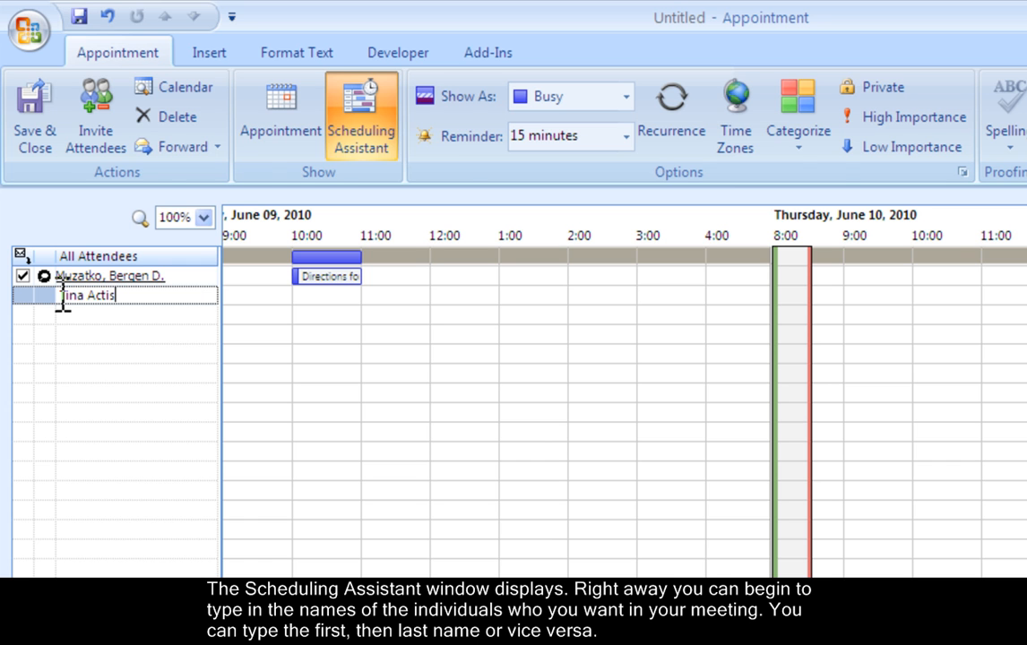
{"action": "key", "text": "Return"}
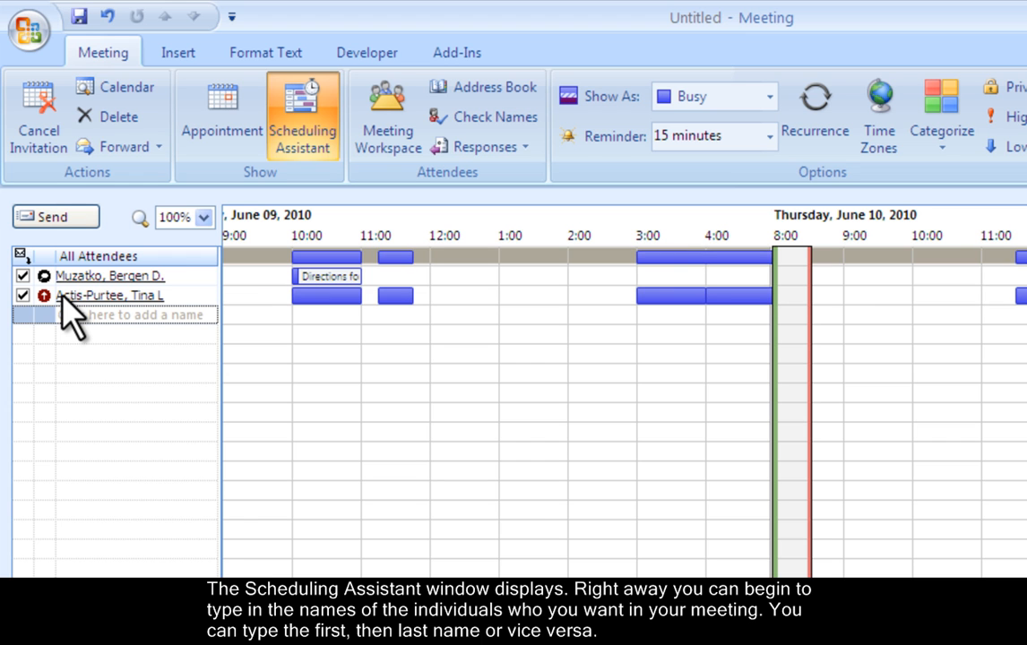
{"action": "left_click", "coordinate": [65, 316]}
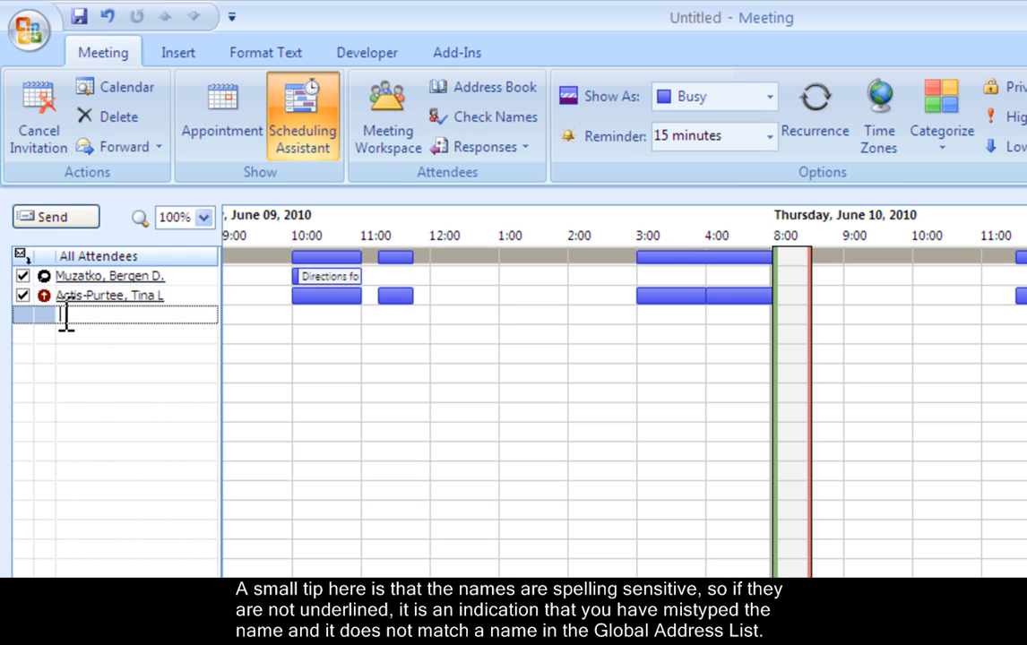
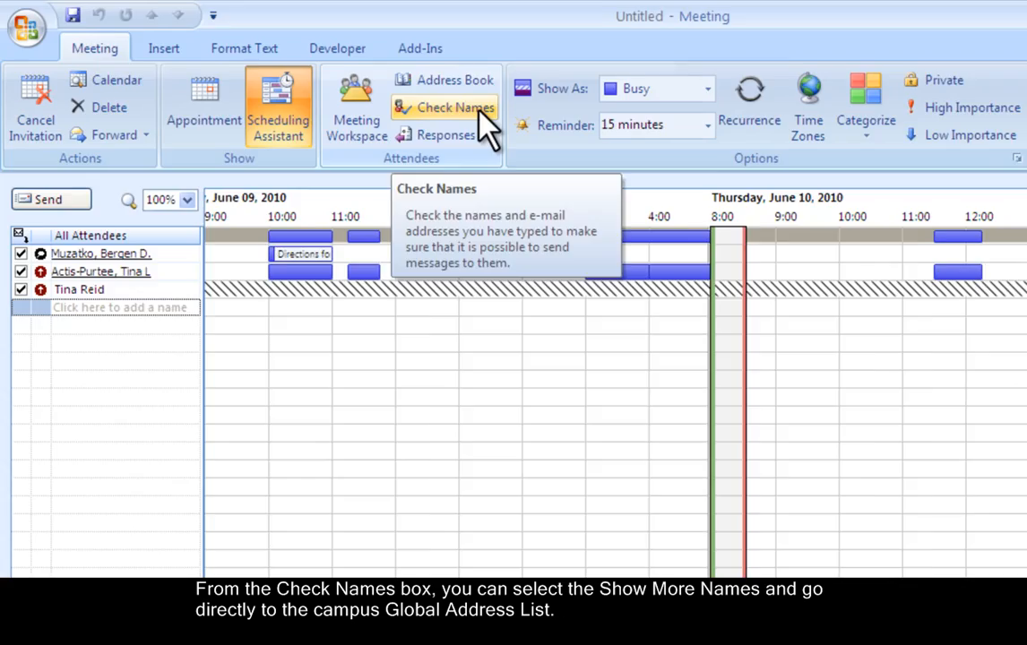
Look up the unrecognised attendee in the Global Address List by surname and add the matching person
{"action": "left_click", "coordinate": [520, 121]}
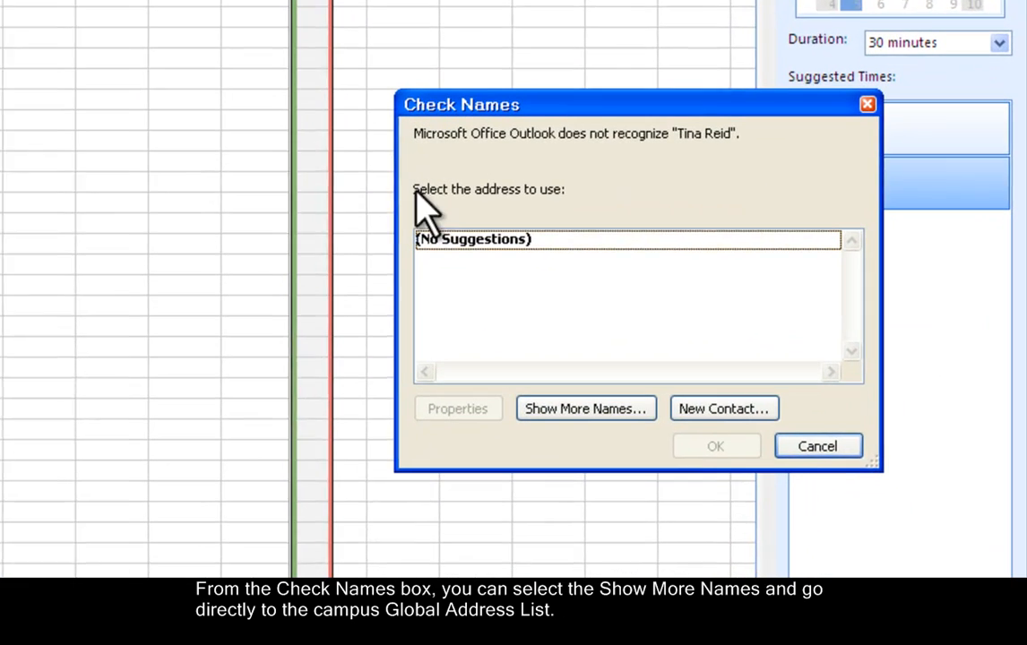
{"action": "left_click", "coordinate": [558, 410]}
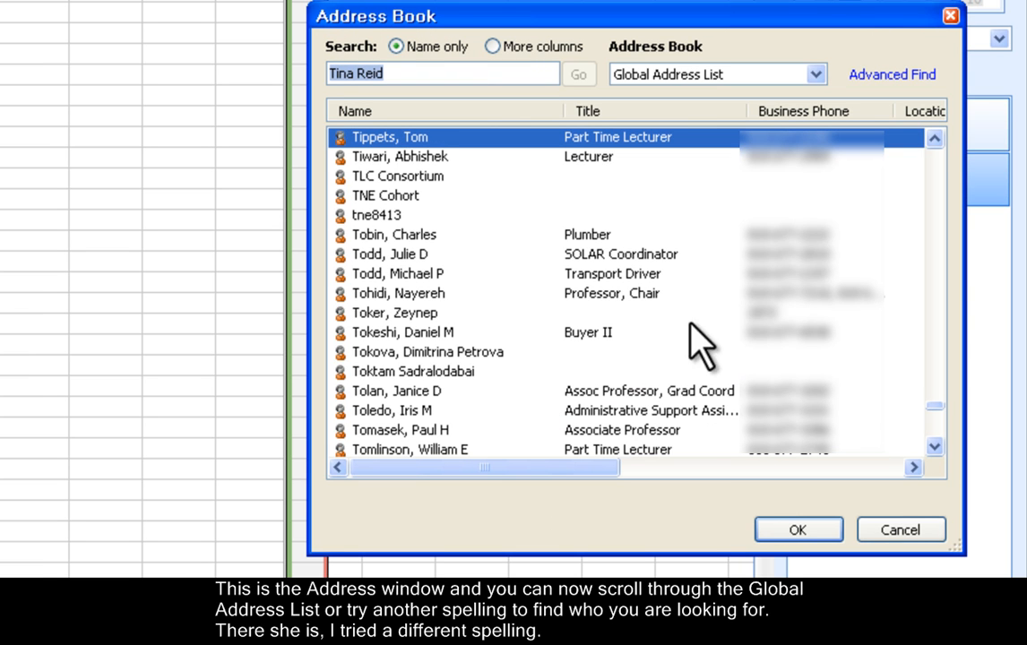
{"action": "left_click", "coordinate": [934, 139]}
{"action": "left_click", "coordinate": [934, 139]}
{"action": "left_click", "coordinate": [934, 138]}
{"action": "left_click", "coordinate": [934, 139]}
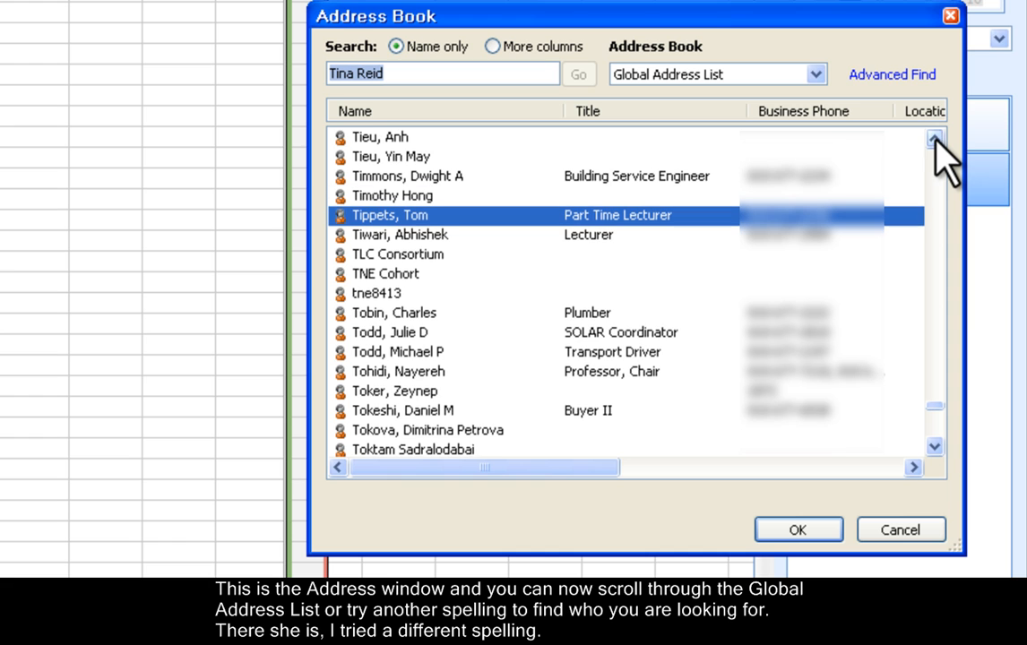
{"action": "left_click", "coordinate": [934, 139]}
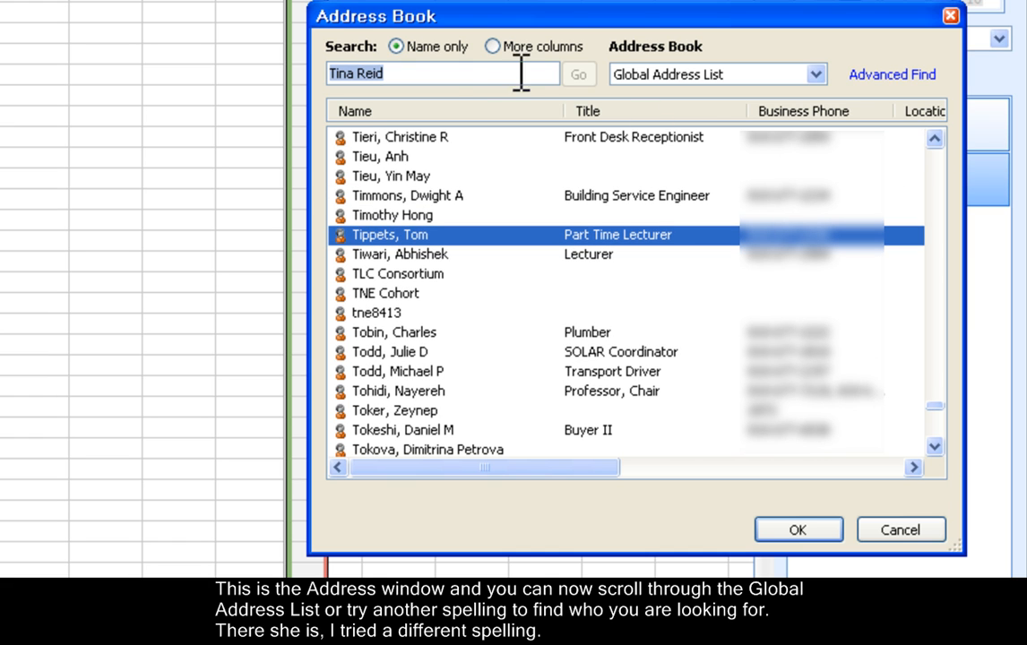
{"action": "left_click", "coordinate": [399, 79]}
{"action": "left_click_drag", "start_coordinate": [399, 79], "coordinate": [328, 83]}
{"action": "type", "text": "Reed"}
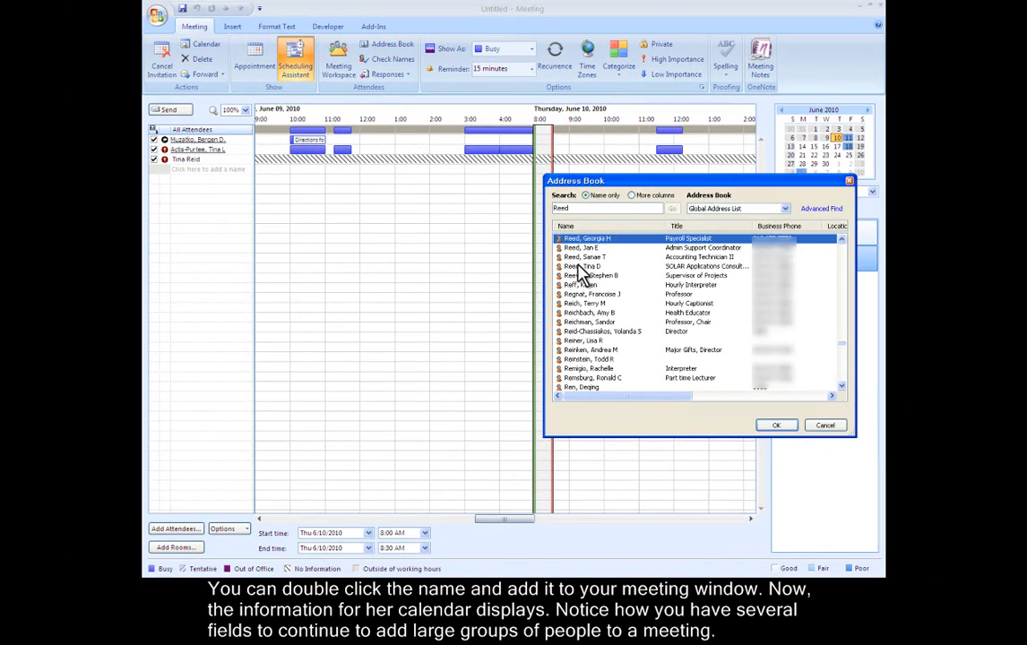
{"action": "double_click", "coordinate": [437, 215]}
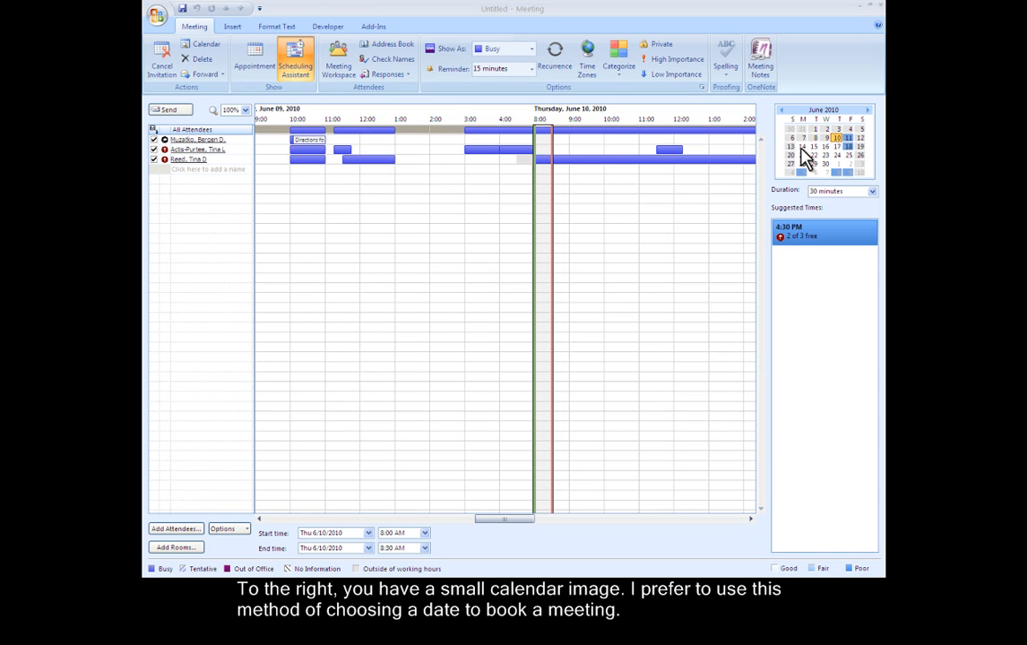
Browse the scheduling mini calendar from June to September 2010 and select Wednesday, September 15
{"action": "left_click", "coordinate": [803, 149]}
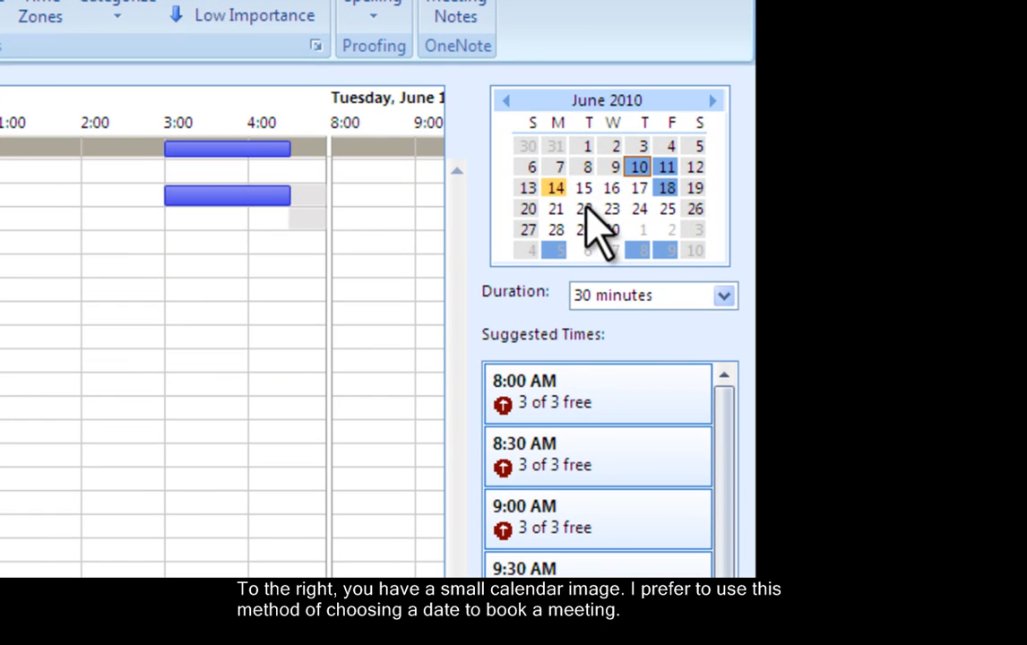
{"action": "left_click", "coordinate": [586, 208]}
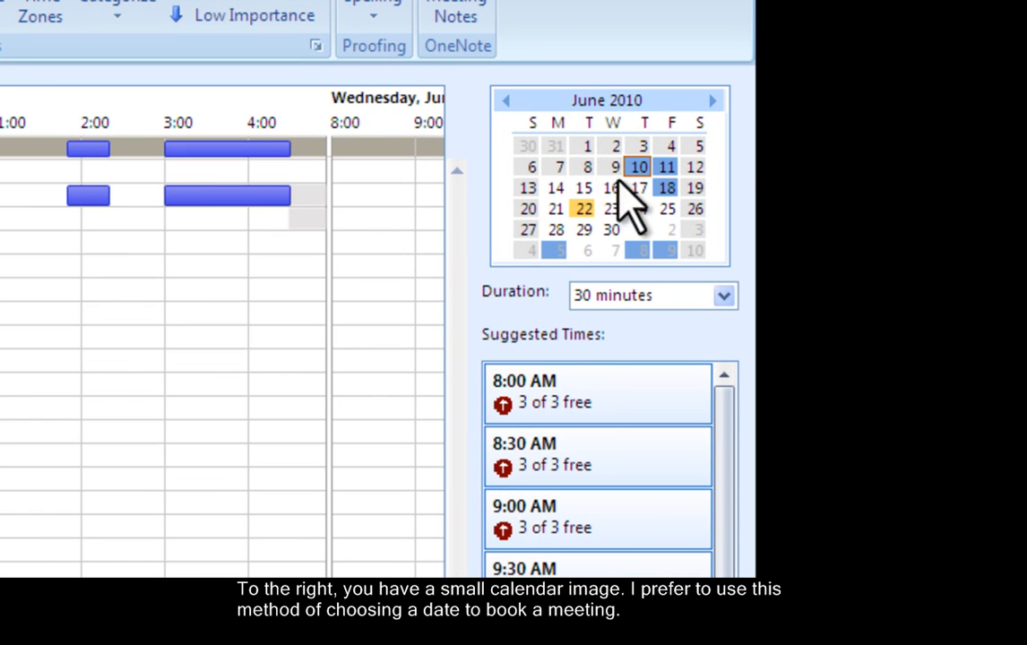
{"action": "left_click", "coordinate": [712, 102]}
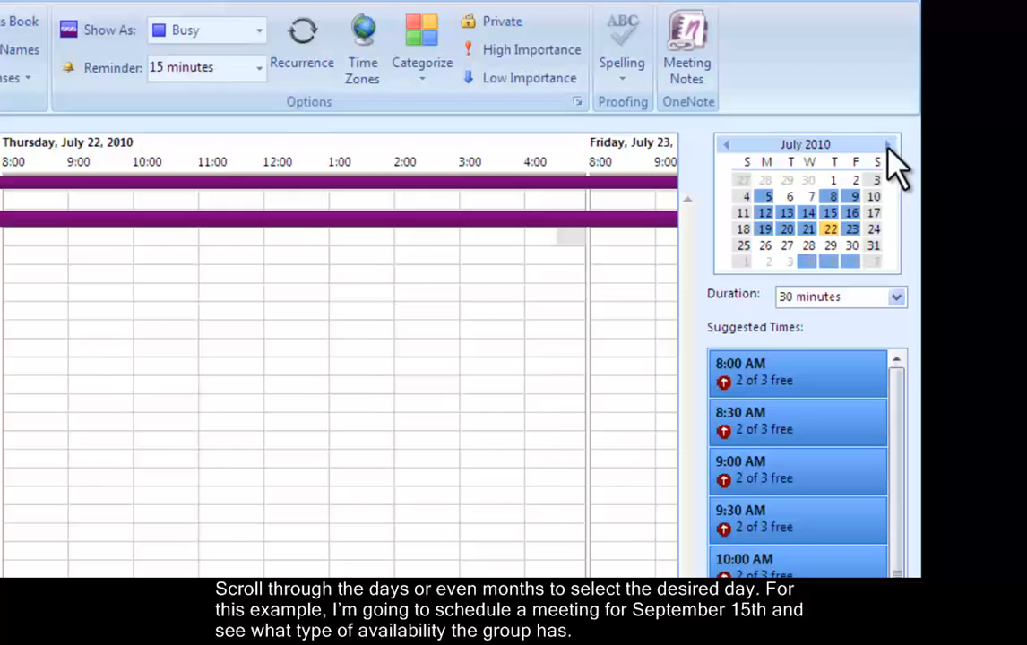
{"action": "left_click", "coordinate": [889, 147]}
{"action": "left_click", "coordinate": [889, 146]}
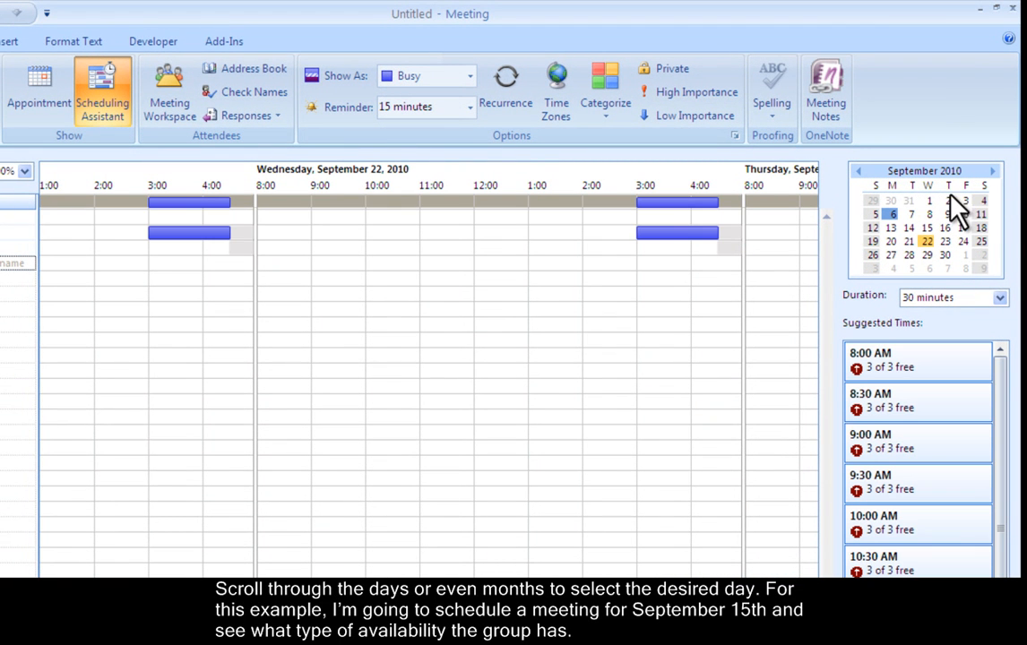
{"action": "left_click", "coordinate": [927, 227]}
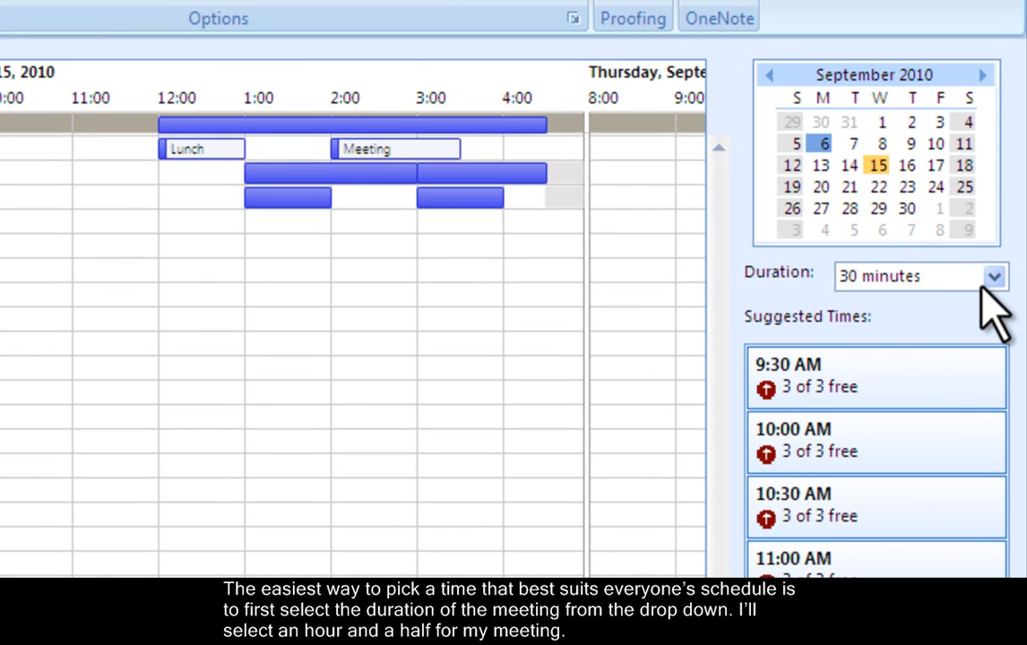
Set the duration to 1.5 hours and book the 9:30 AM suggested slot, running until 11:00 AM
{"action": "left_click", "coordinate": [991, 285]}
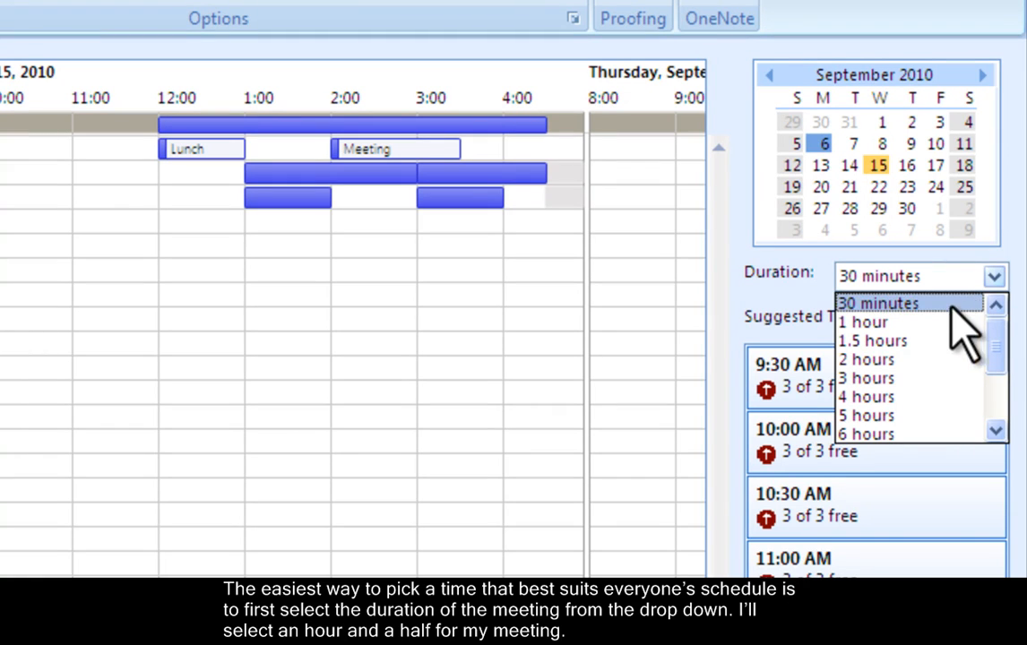
{"action": "left_click", "coordinate": [907, 345]}
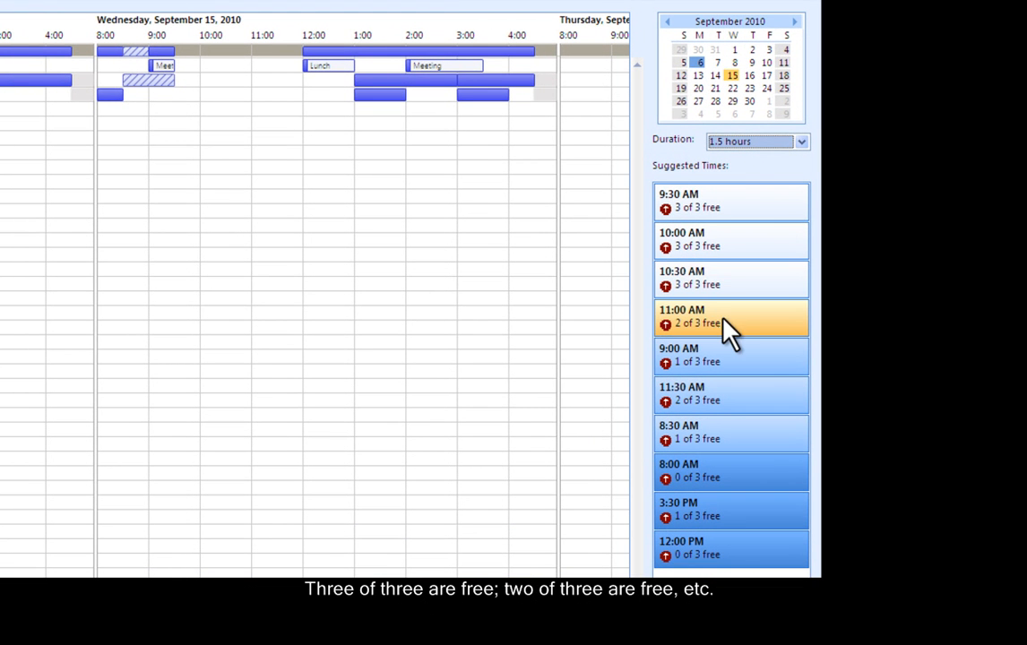
{"action": "mouse_move", "coordinate": [724, 319]}
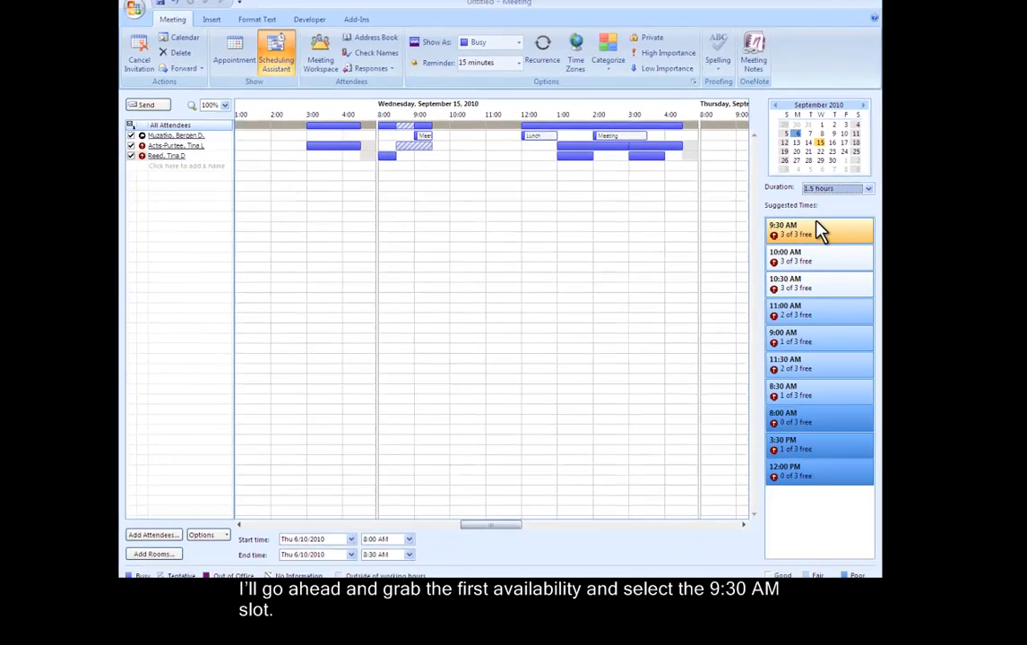
{"action": "left_click", "coordinate": [820, 231]}
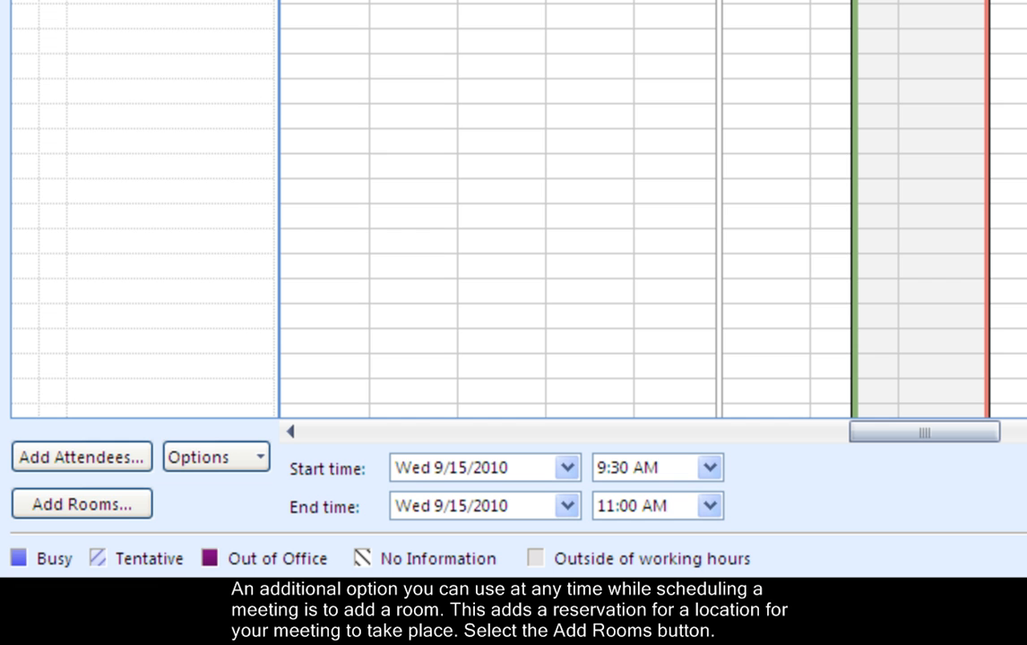
Reserve 09-10 Performance Hall as the meeting's room
{"action": "left_click", "coordinate": [110, 507]}
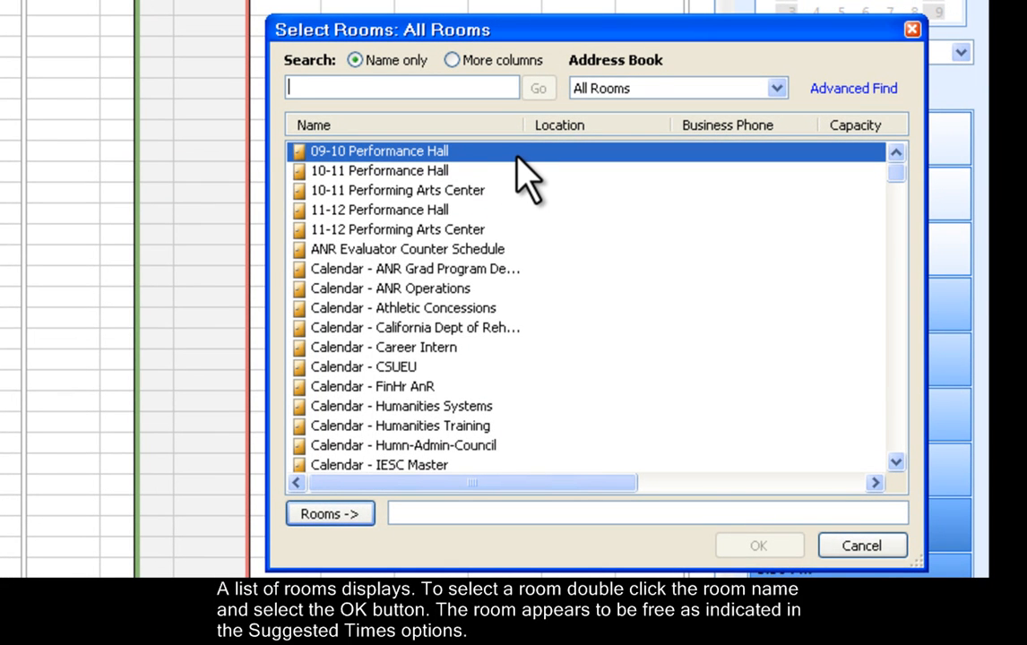
{"action": "double_click", "coordinate": [518, 160]}
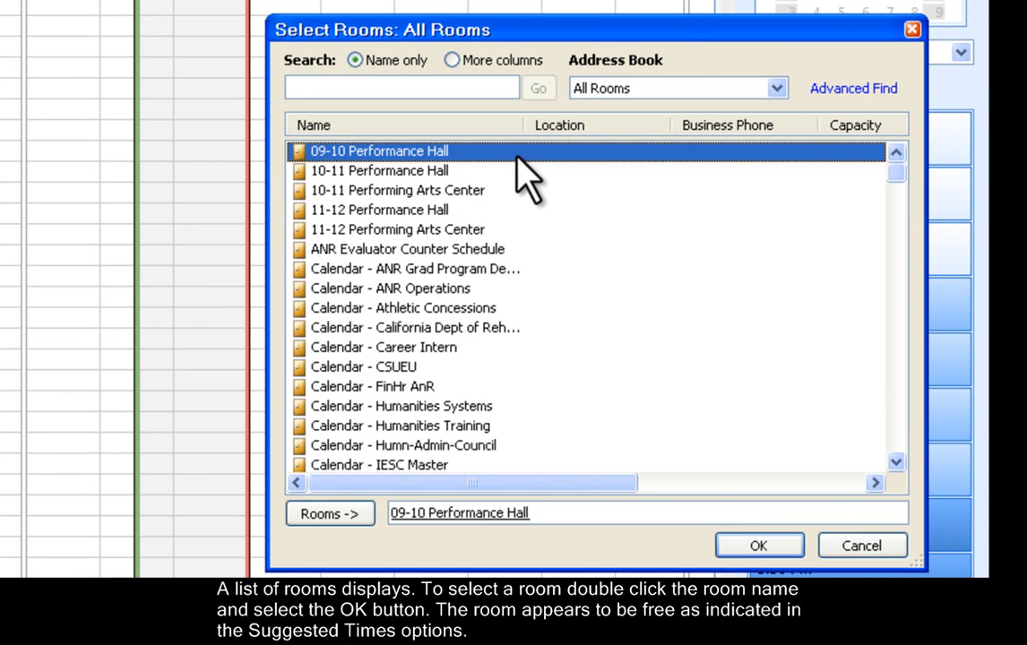
{"action": "left_click", "coordinate": [767, 557]}
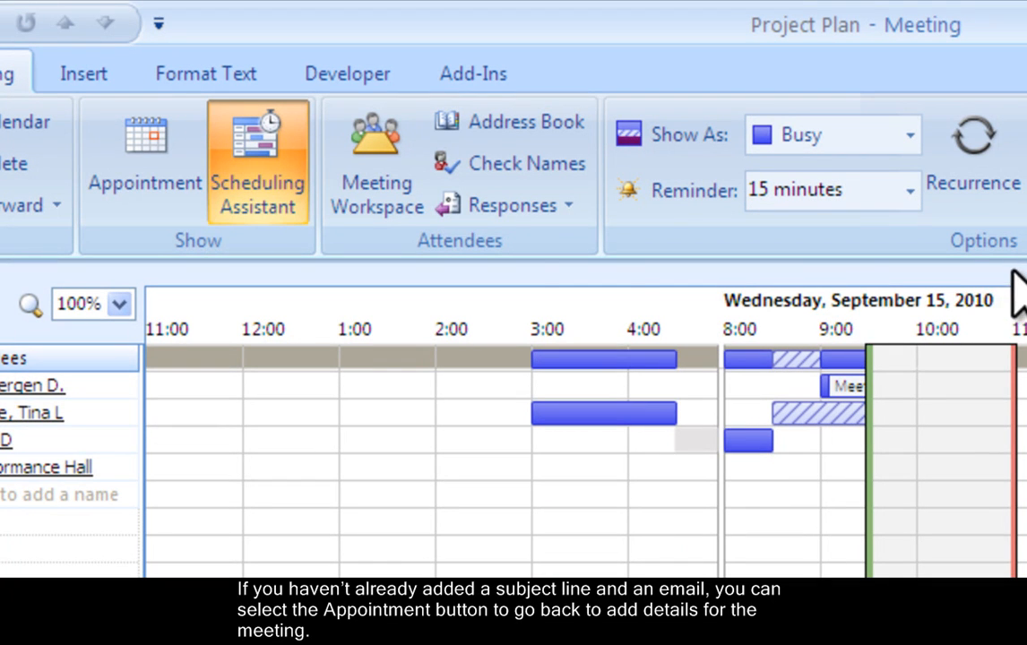
Return to the meeting details and paste the prepared message into the body
{"action": "left_click", "coordinate": [172, 194]}
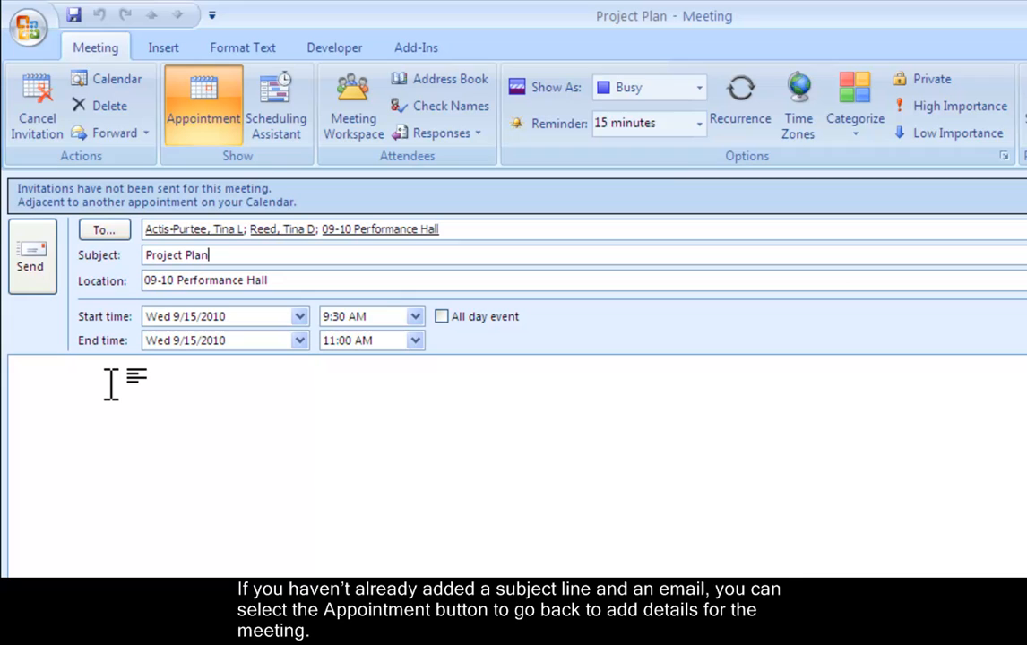
{"action": "left_click", "coordinate": [111, 384]}
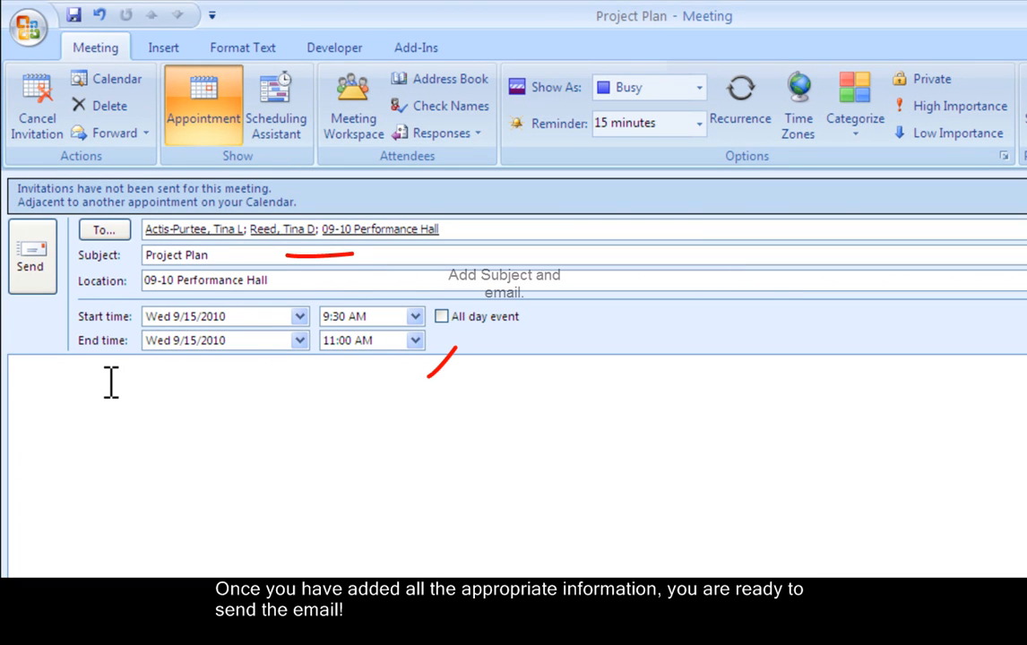
{"action": "type", "text": "Dear Attendees,  Please add this meeting to your schedule. We will discuss our project plan in detail.  Regards, Bergen"}
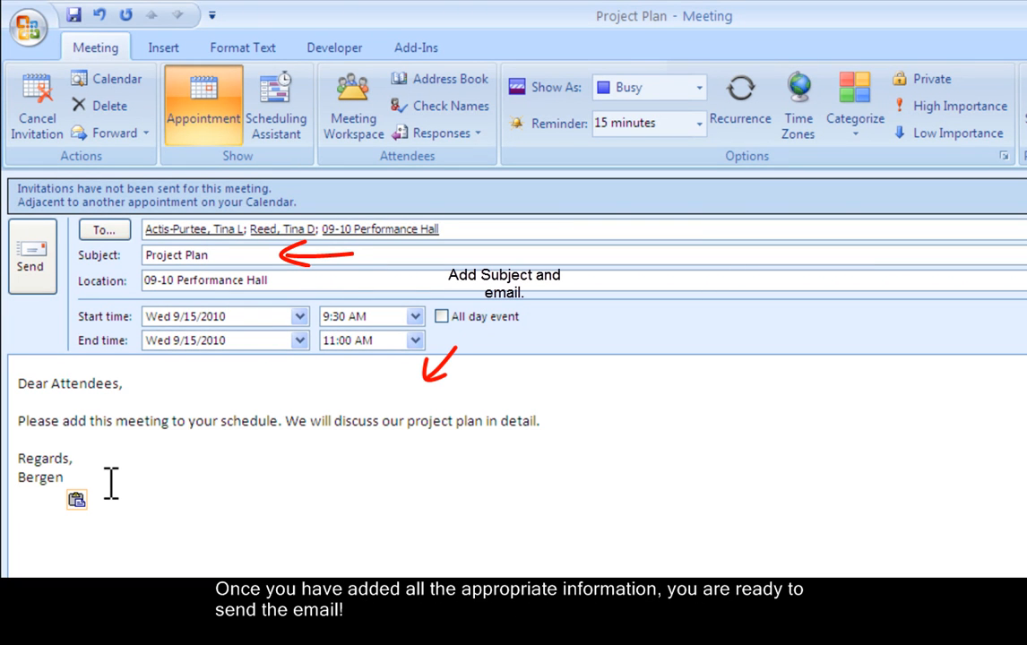